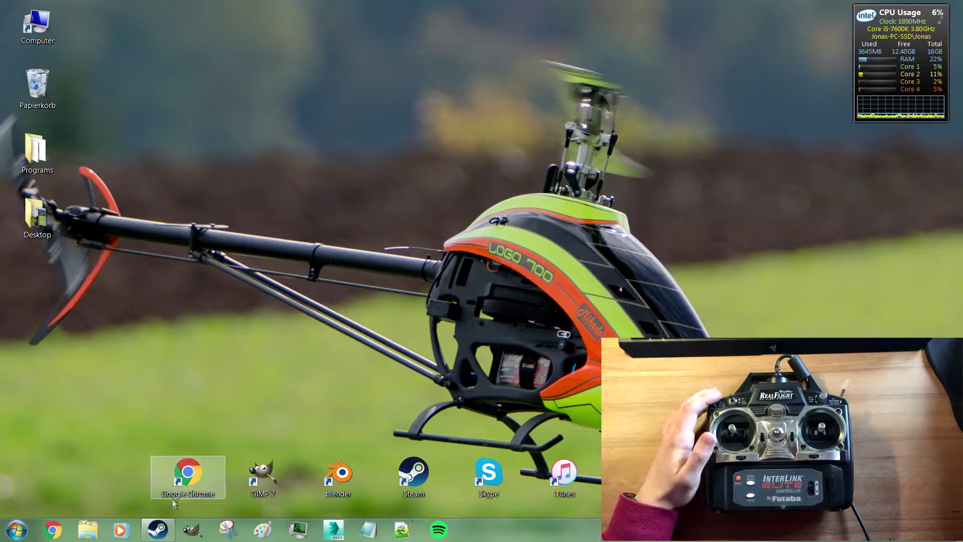
Step: Launch AccuRC from Steam and open its transmitter settings
right_click(157, 529)
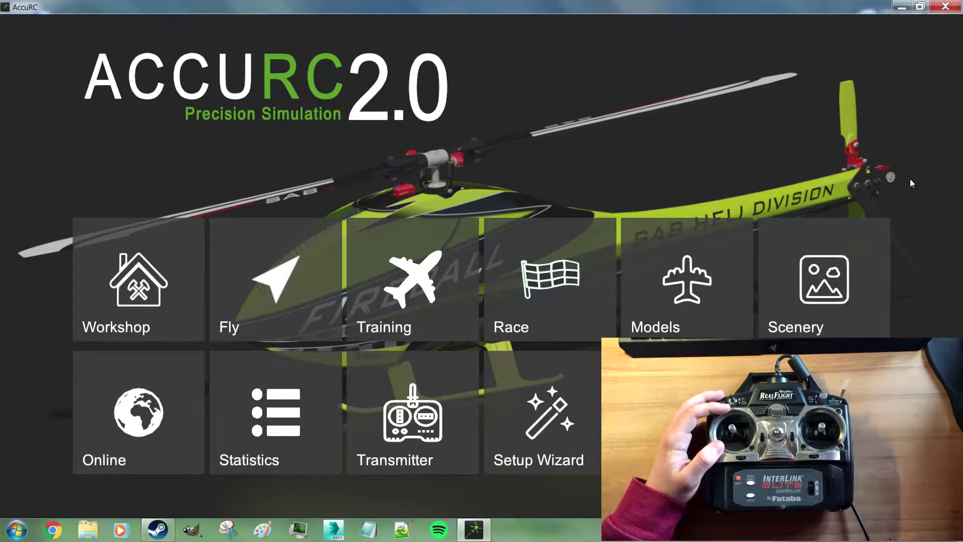
left_click(439, 396)
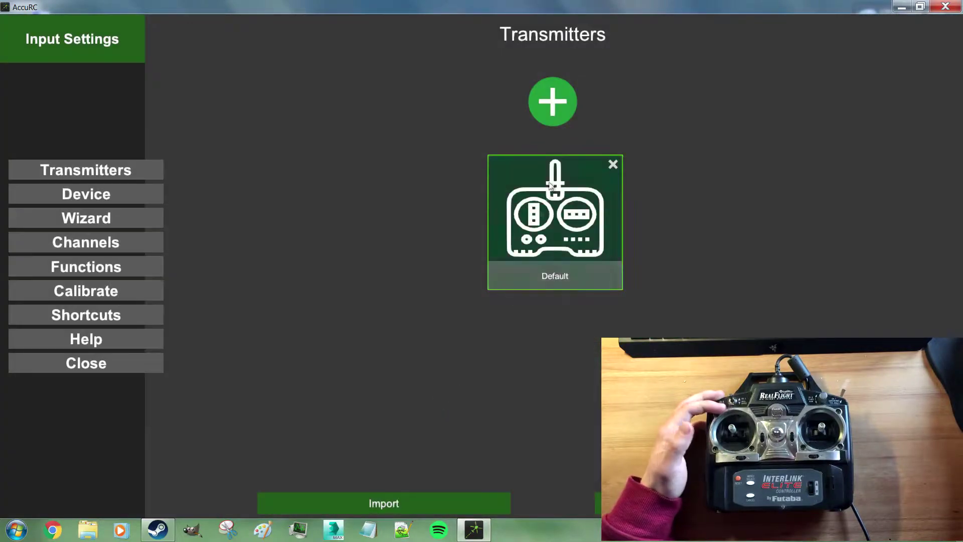
Step: Add a new Interlink Elite transmitter with InterLink Elite as its USB device
left_click(567, 107)
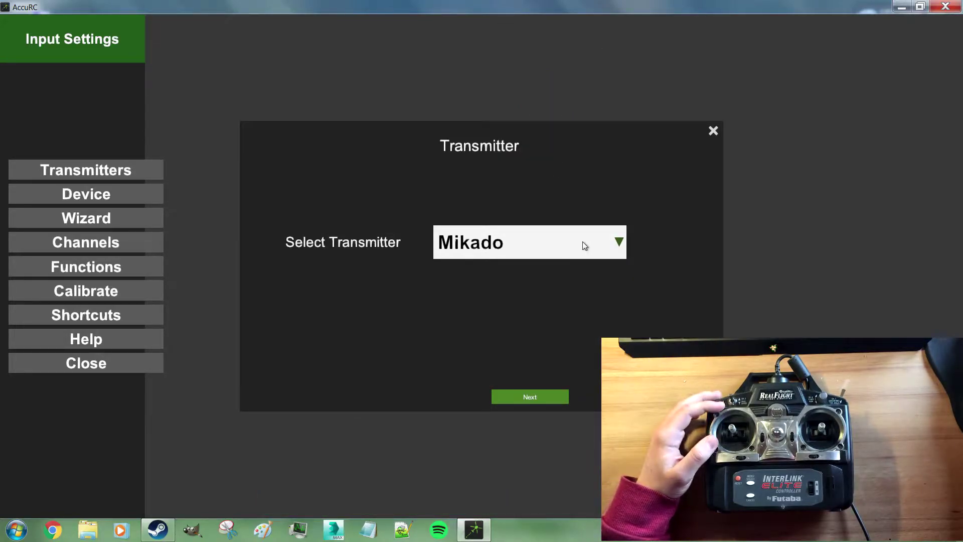
left_click(620, 243)
scroll(583, 302, "down", 4)
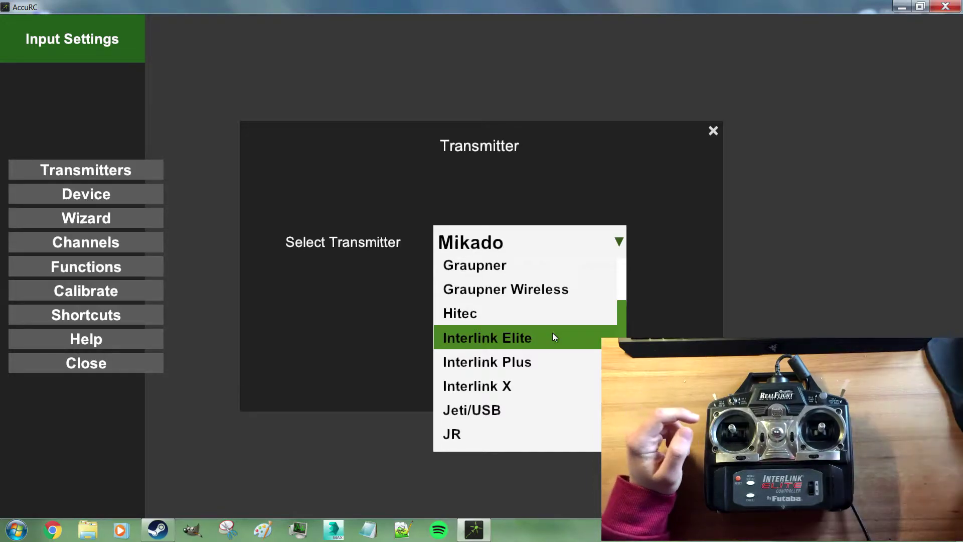
left_click(553, 337)
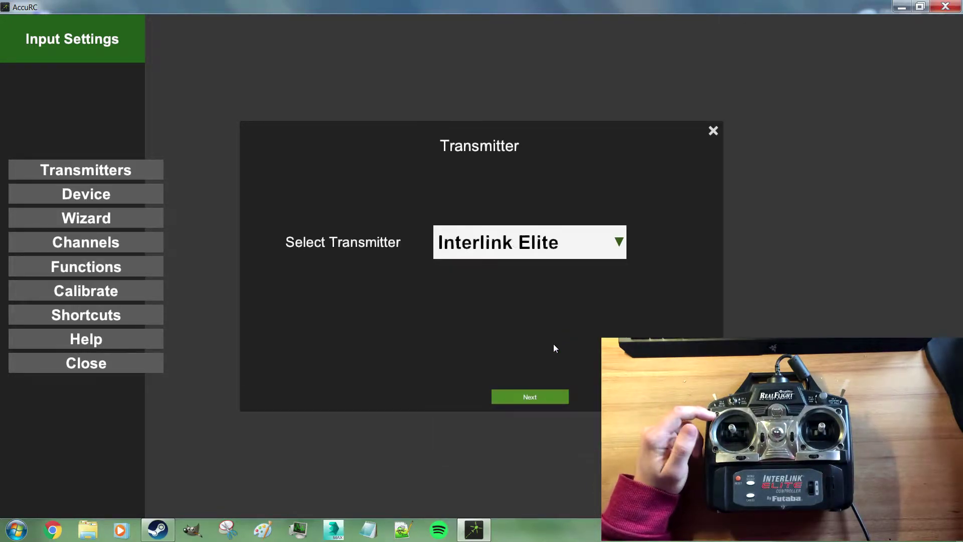
left_click(550, 395)
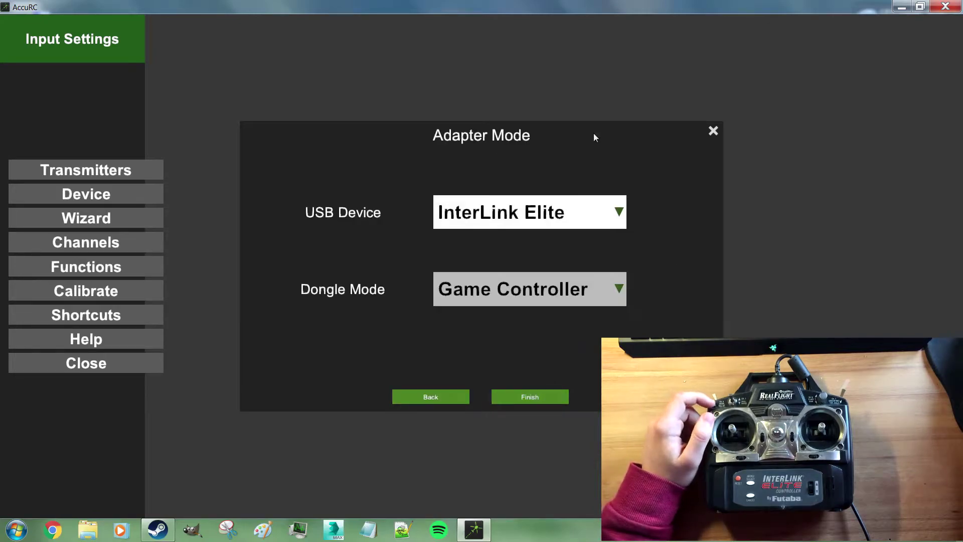
left_click(618, 218)
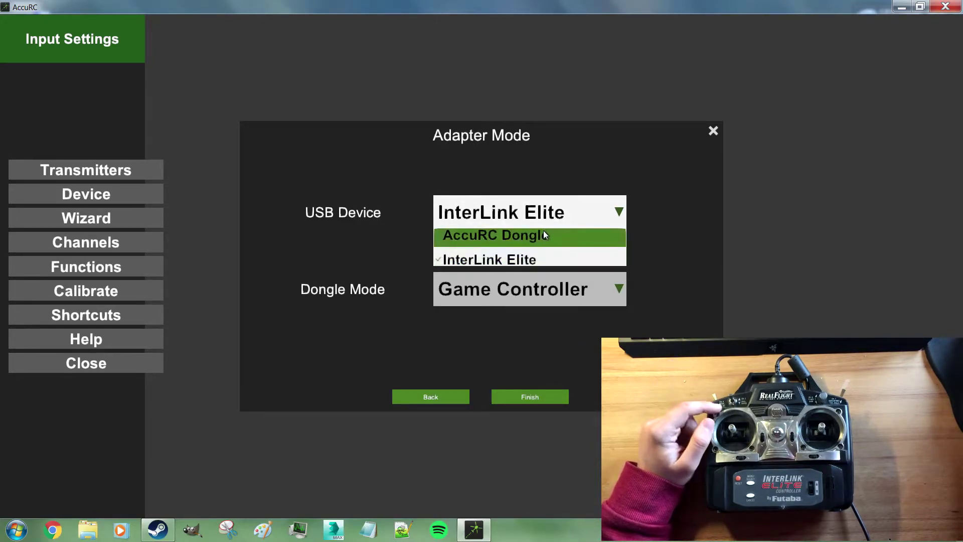
left_click(536, 261)
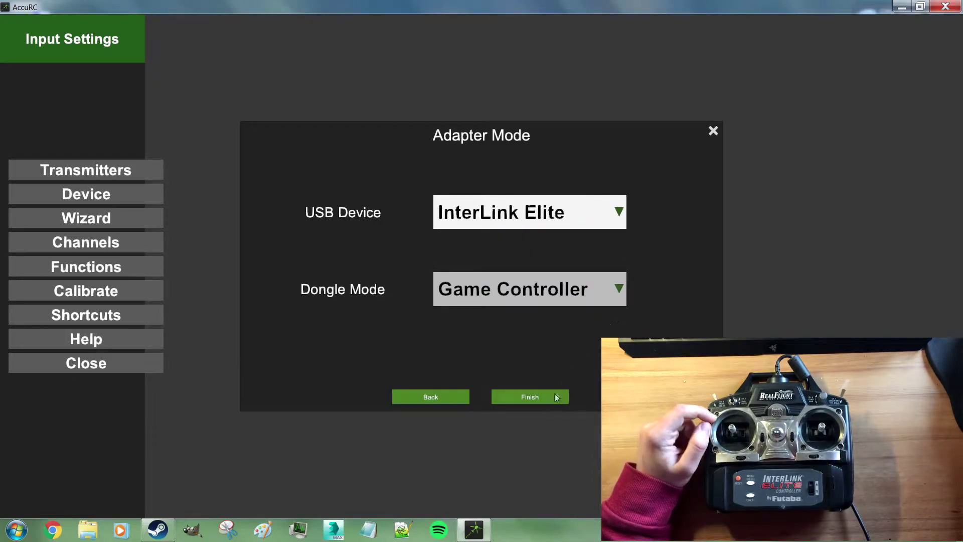
left_click(538, 397)
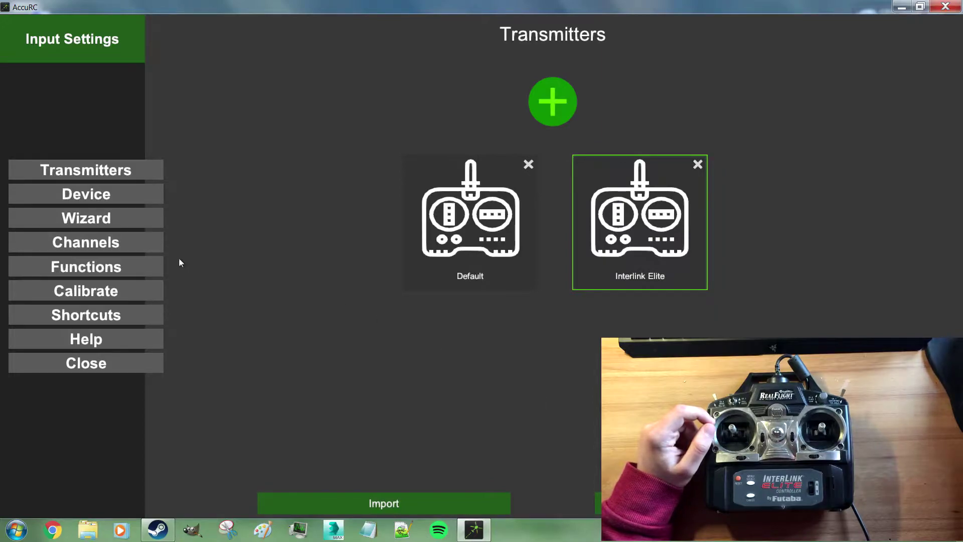
Step: Review the helicopter channels and start the Windows calibration wizard for the InterLink Elite controller
left_click(143, 243)
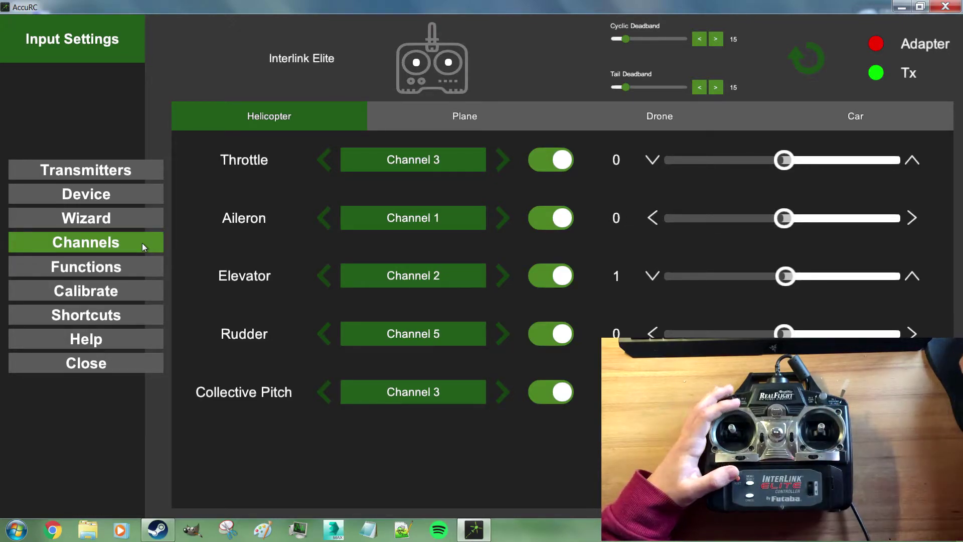
left_click(118, 289)
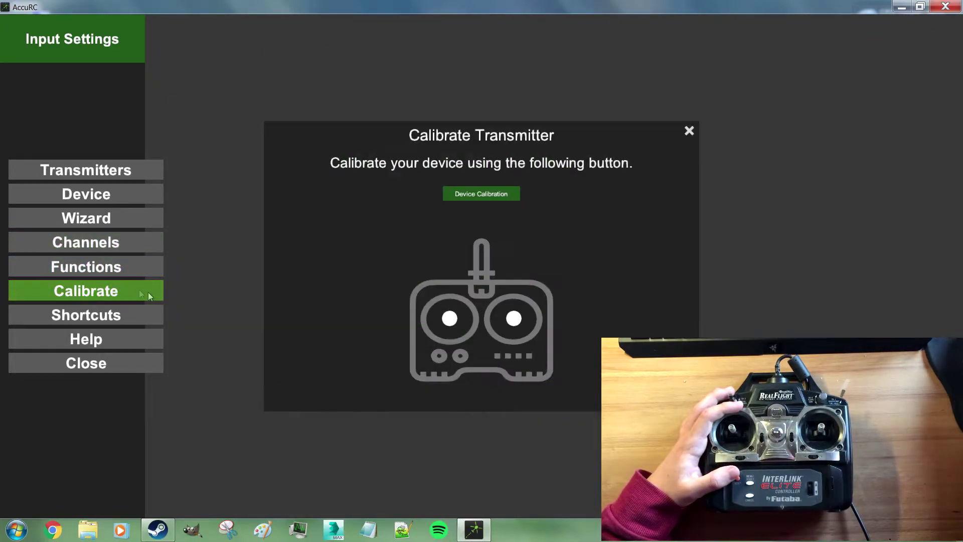
left_click(468, 193)
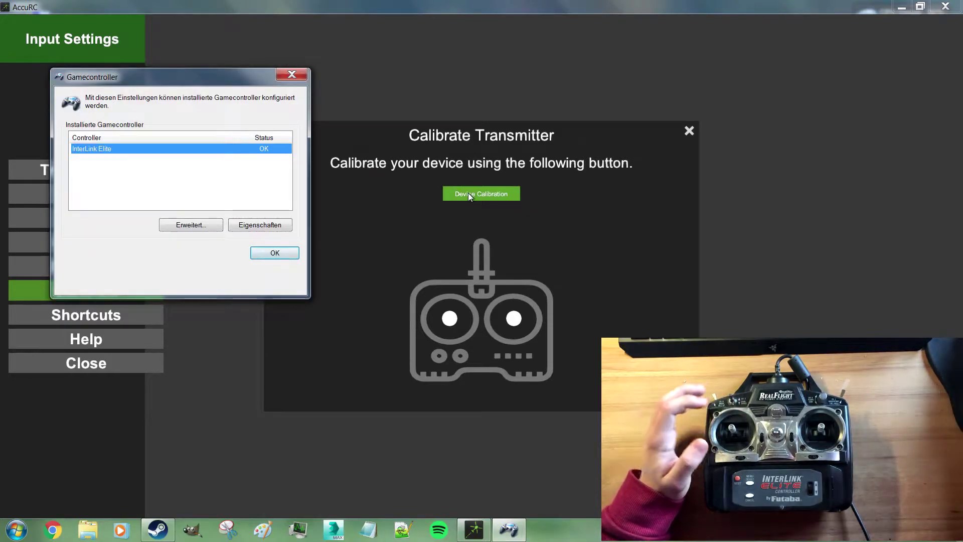
left_click(284, 225)
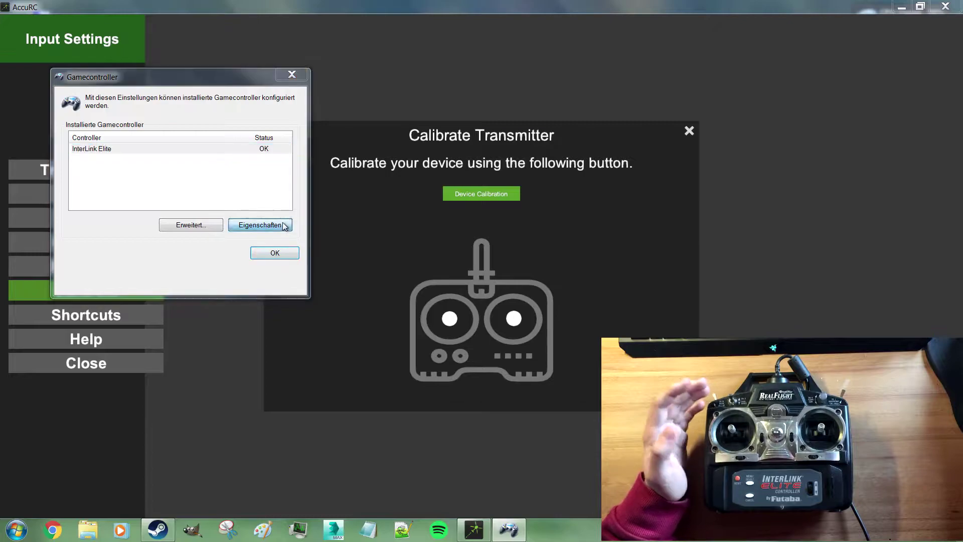
left_click(560, 226)
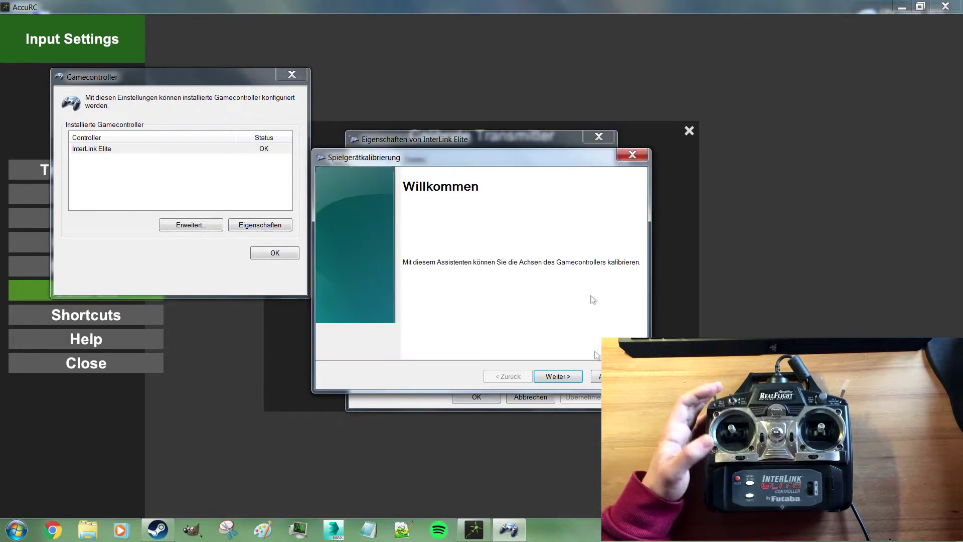
Step: Calibrate all axes of the InterLink Elite in the wizard, accept the result and close the game controller settings
left_click(564, 375)
left_click(564, 376)
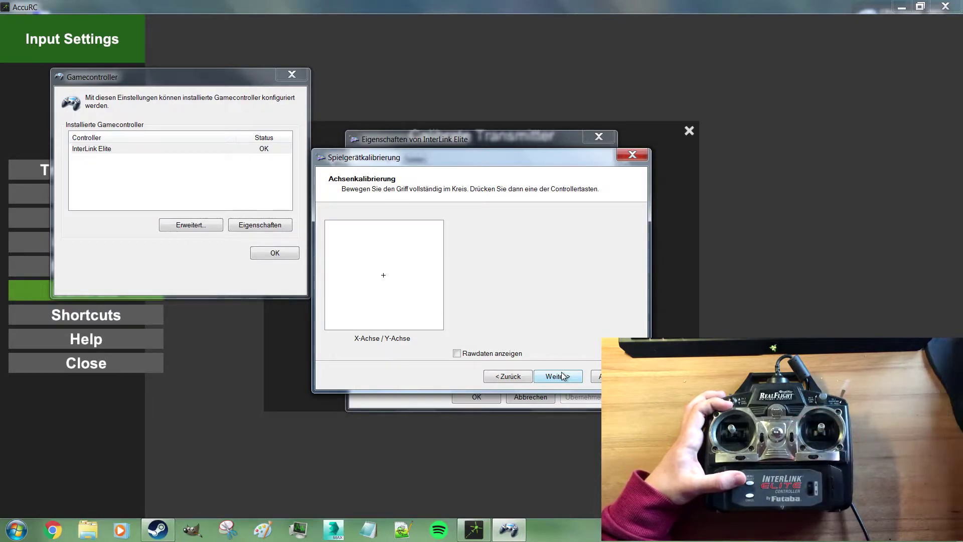
left_click(564, 376)
left_click(564, 376)
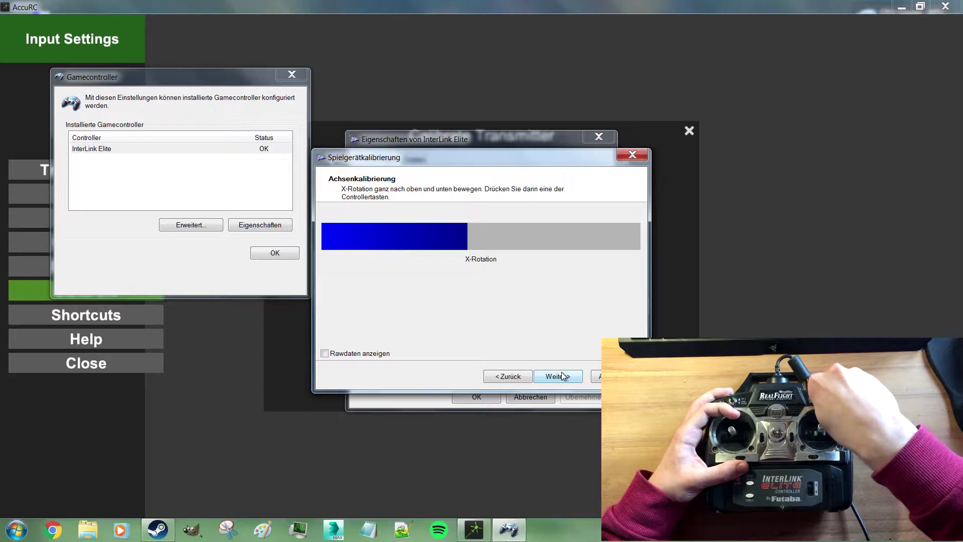
left_click(564, 376)
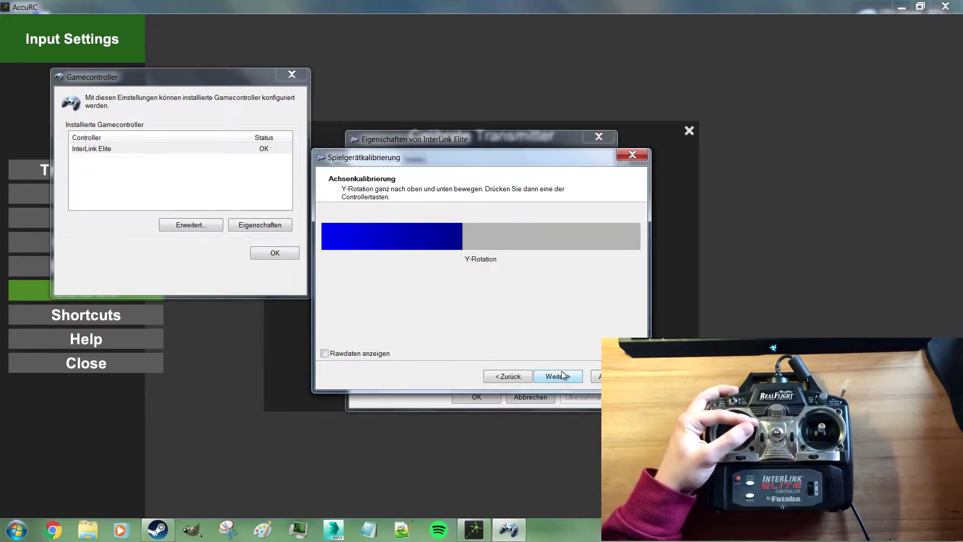
left_click(563, 376)
left_click(558, 376)
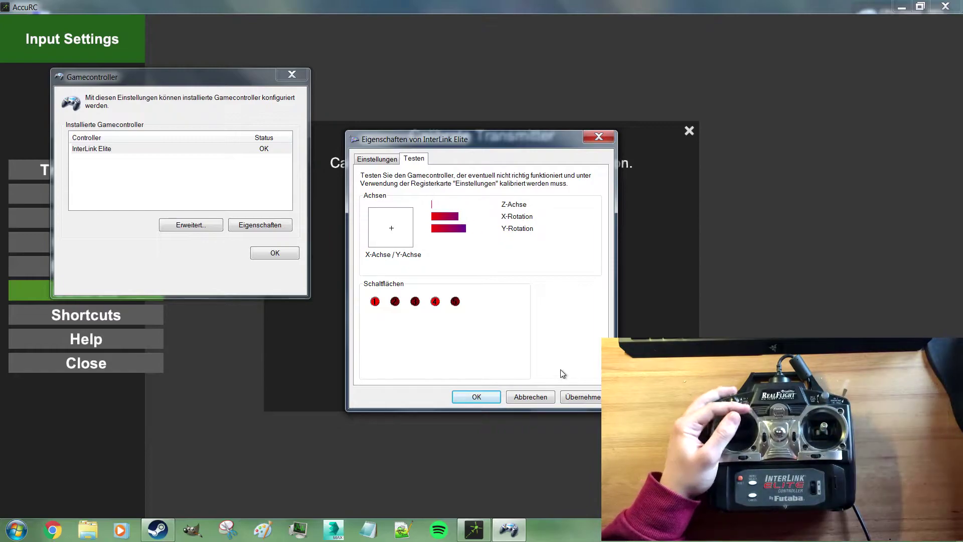
left_click(475, 398)
left_click(276, 253)
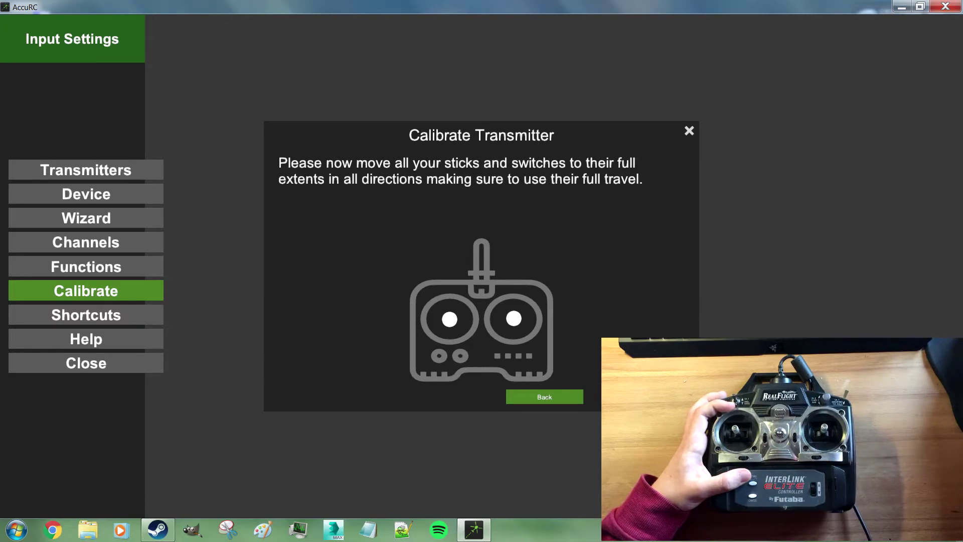
Step: Leave the transmitter calibration prompt and check how the helicopter channels respond to the sticks
key("Escape")
left_click(48, 242)
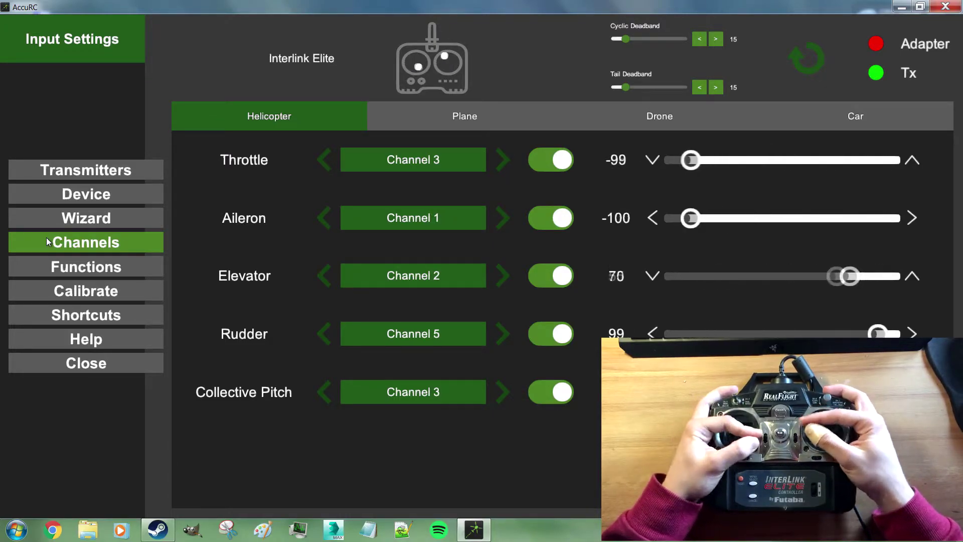
Step: In the helicopter functions, clear the Dual Rates button assignment and assign Button 0 to Rescue
left_click(73, 261)
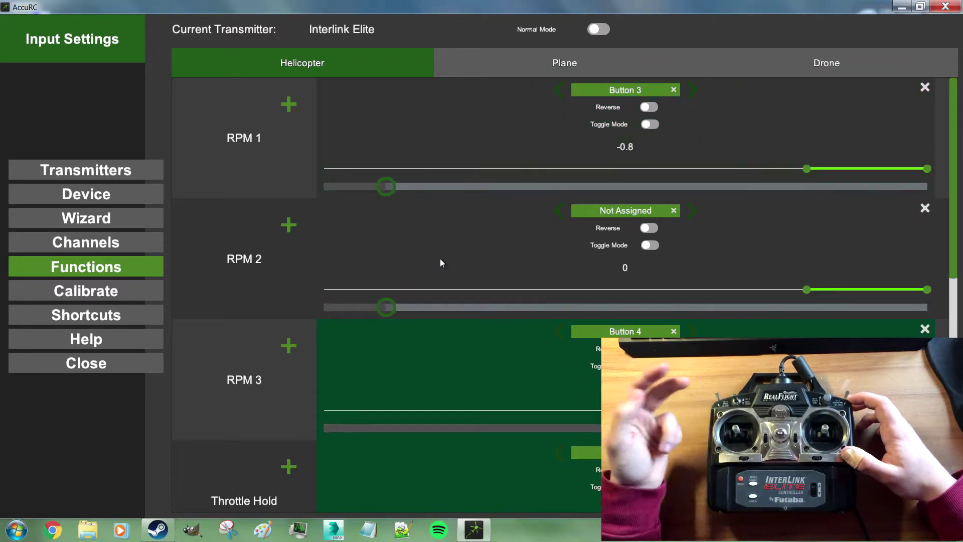
scroll(468, 294, "down", 4)
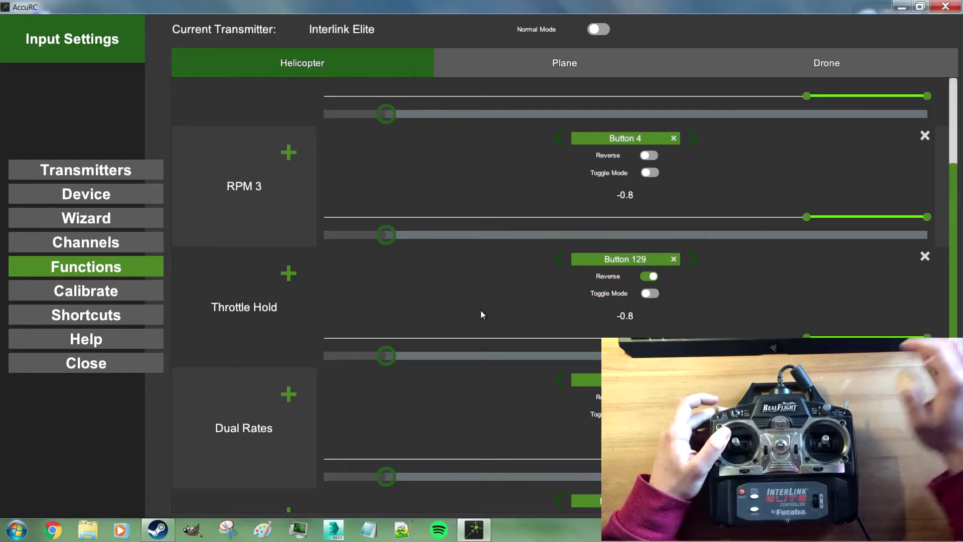
scroll(502, 309, "down", 2)
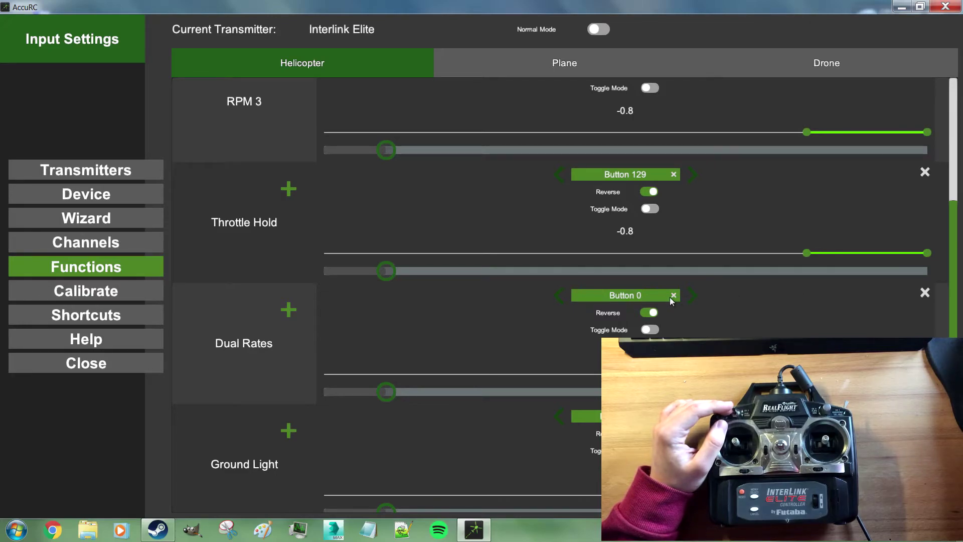
left_click(674, 295)
scroll(675, 296, "down", 3)
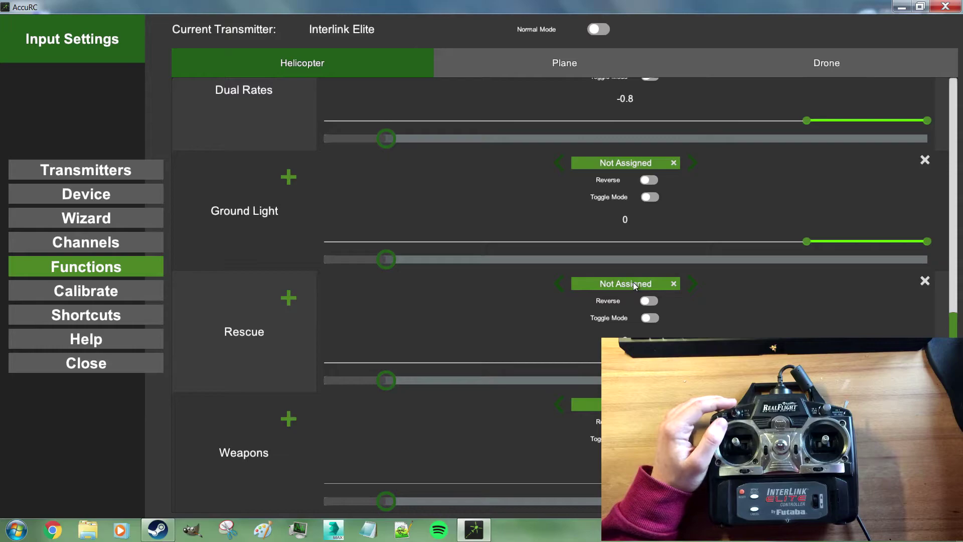
left_click(633, 283)
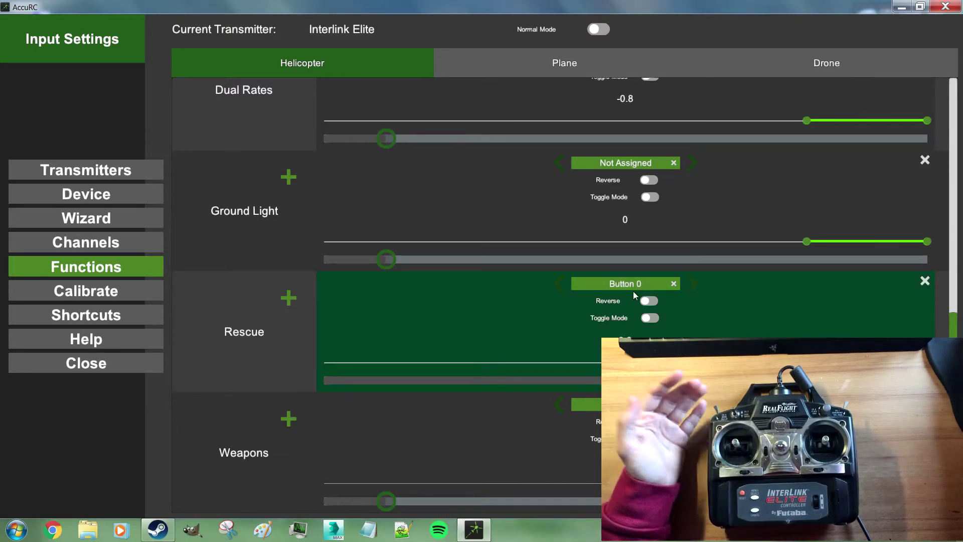
Step: Close the input settings and start a flight session
left_click(122, 363)
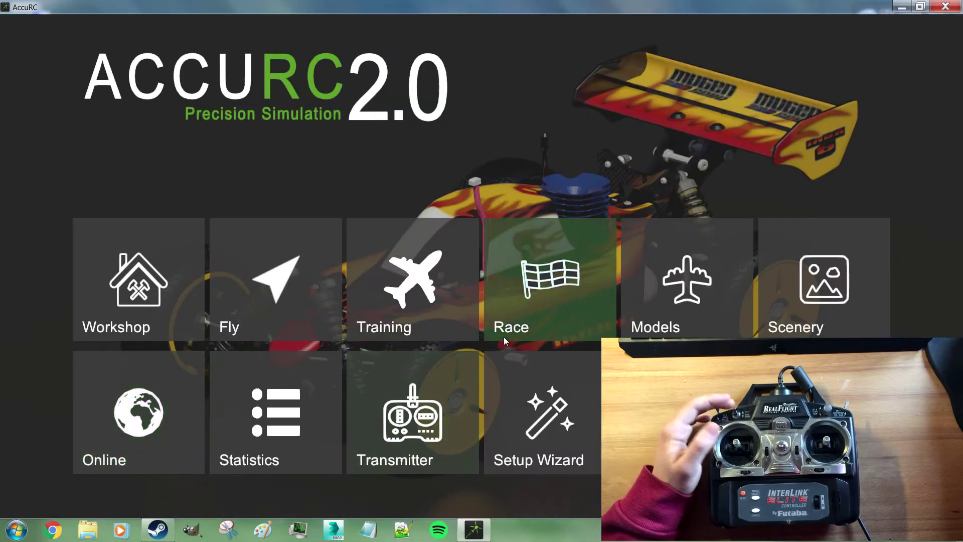
left_click(291, 306)
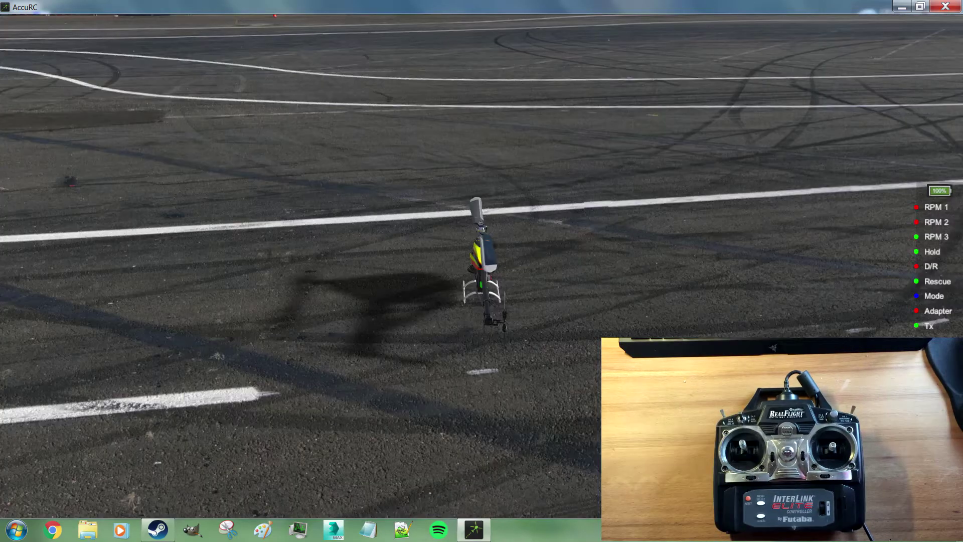